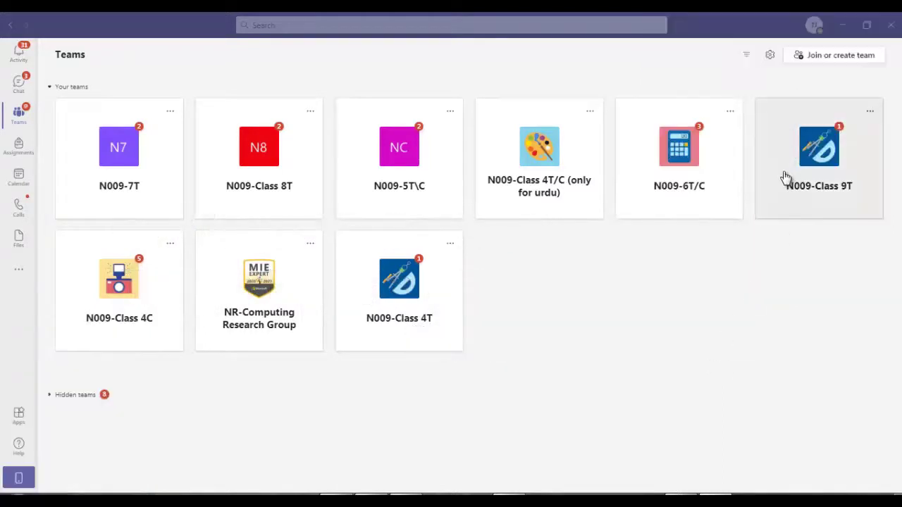
Step: Open the Computer Science-2210 channel of the N009-Class 9T team and start scheduling a new meeting there
left_click(786, 176)
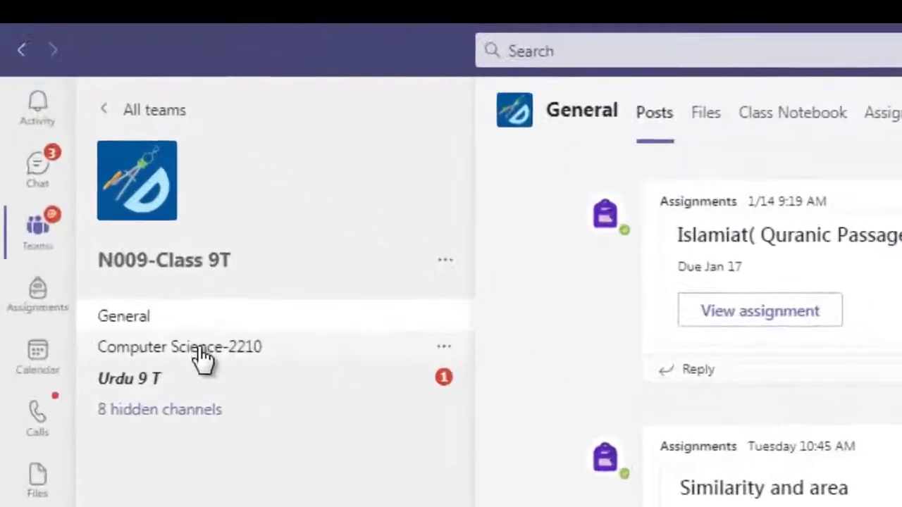
left_click(101, 177)
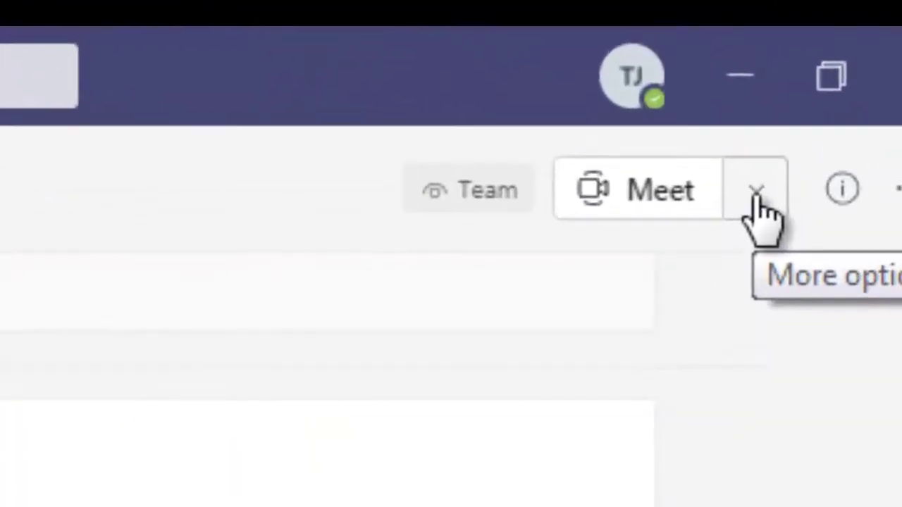
left_click(756, 194)
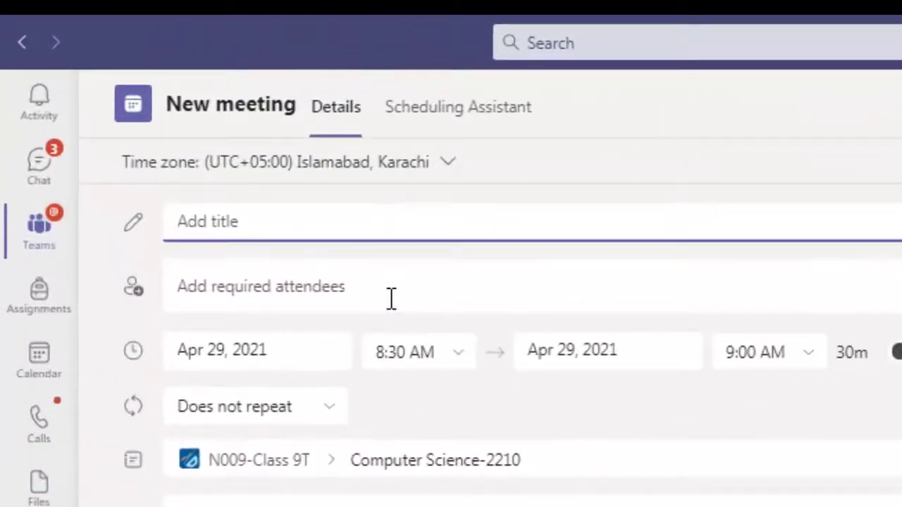
Step: Title the new meeting "Computer Science 2210-Thursday"
type("Computer ")
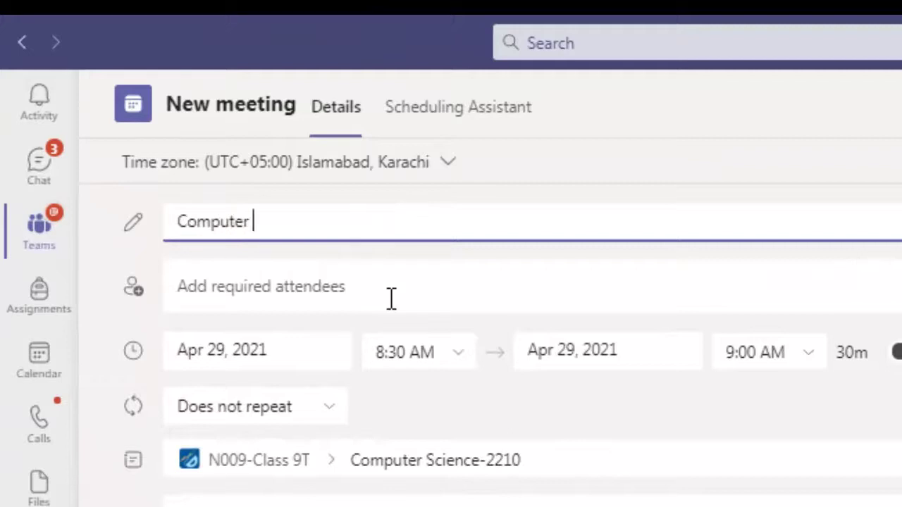
type("Science 22")
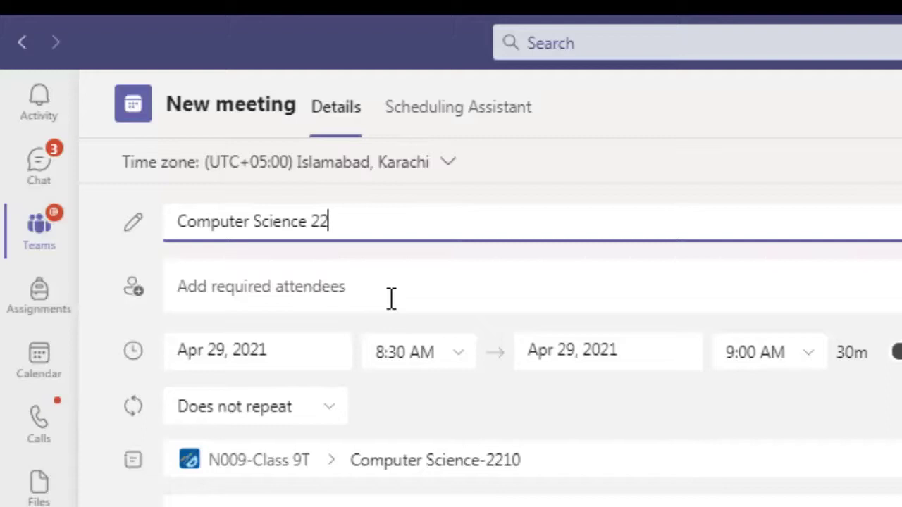
type("10-TH")
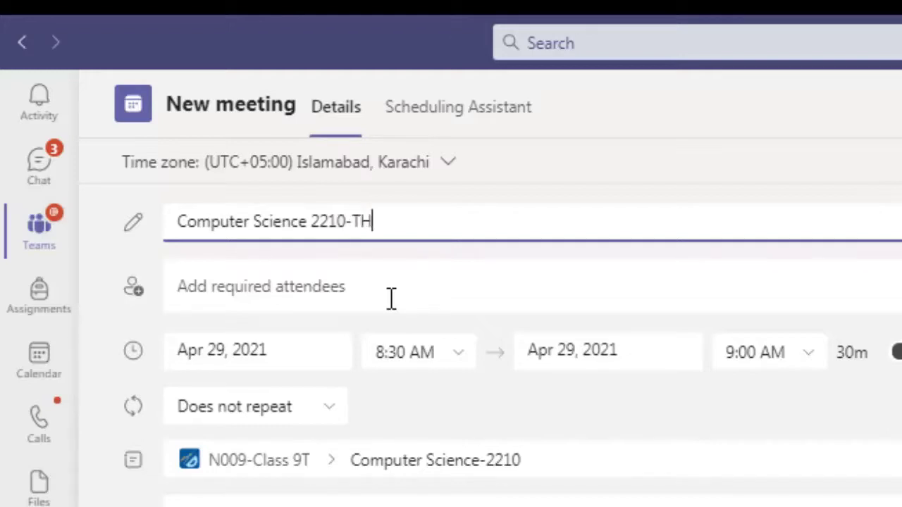
type("urhu")
type("rd")
type("day")
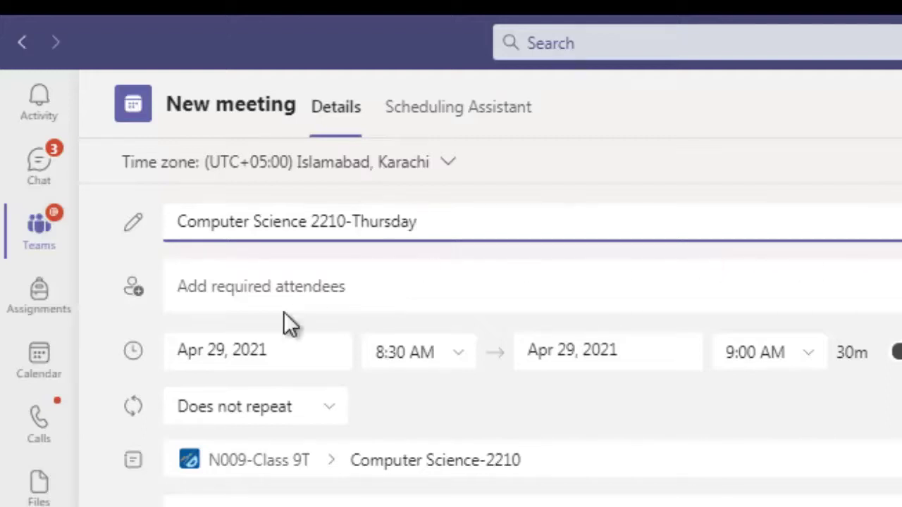
Step: Set the meeting to start on Apr 29, 2021 at 9:15 AM
left_click(292, 357)
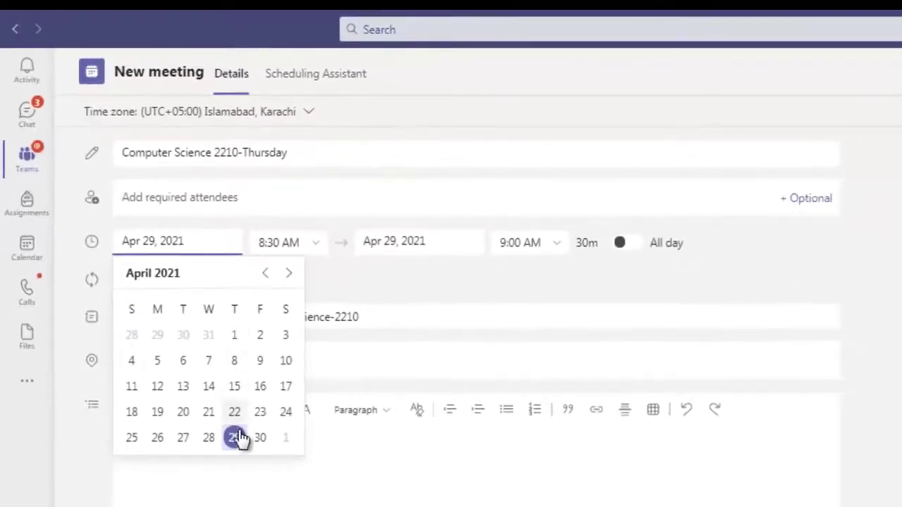
left_click(293, 241)
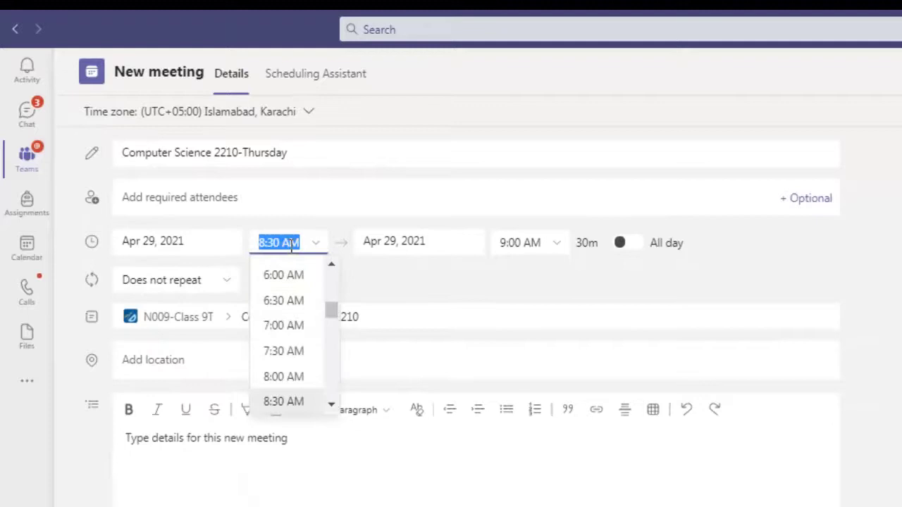
left_click_drag(332, 310, 333, 317)
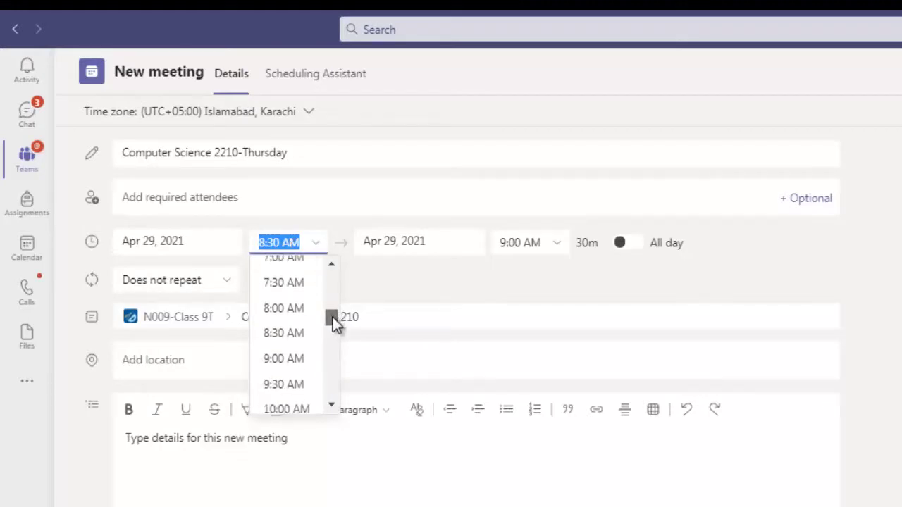
left_click(283, 360)
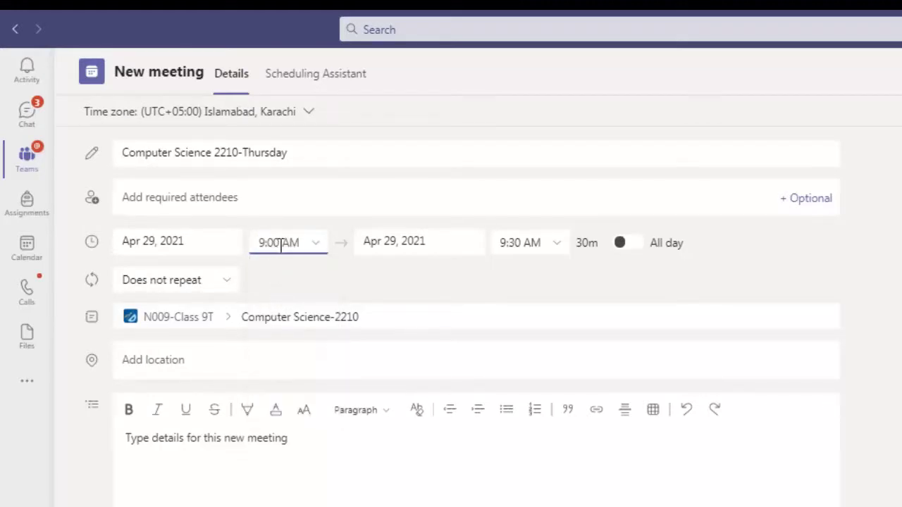
left_click(281, 244)
key("BackSpace")
key("BackSpace")
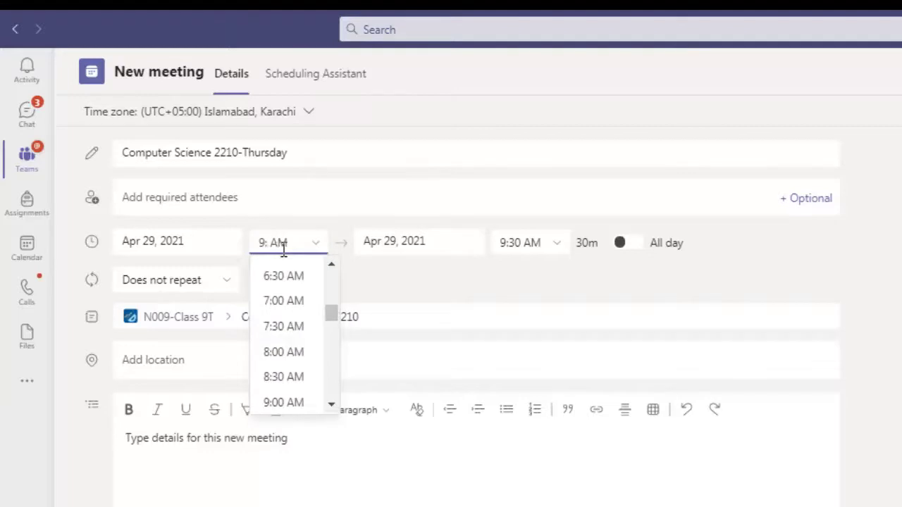
type("1")
double_click(284, 244)
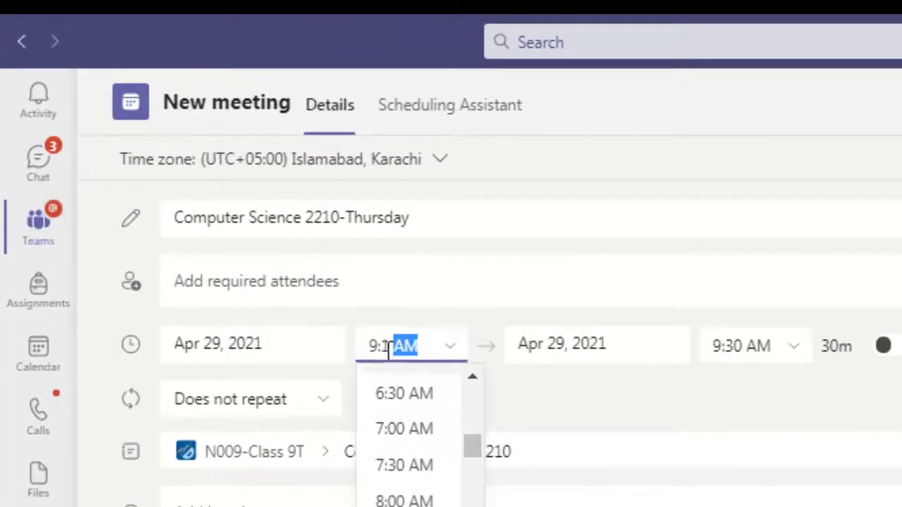
left_click(277, 246)
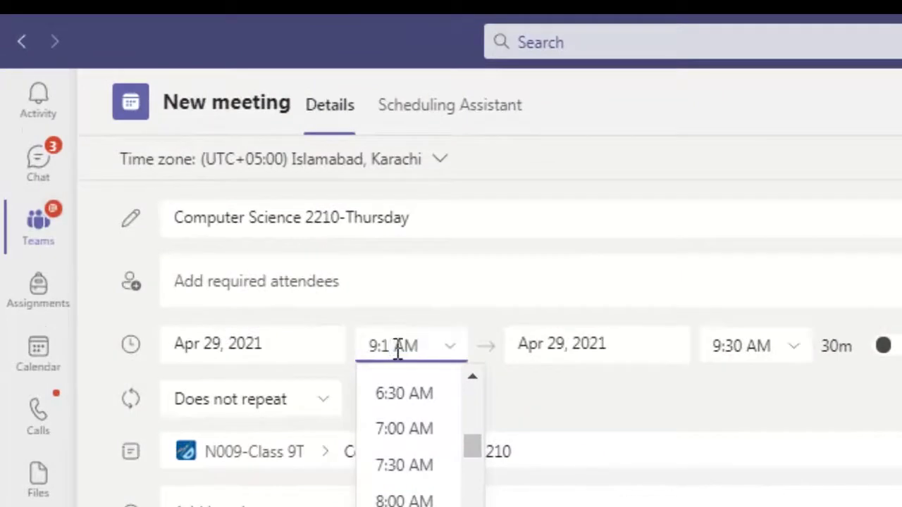
type("5")
left_click(538, 376)
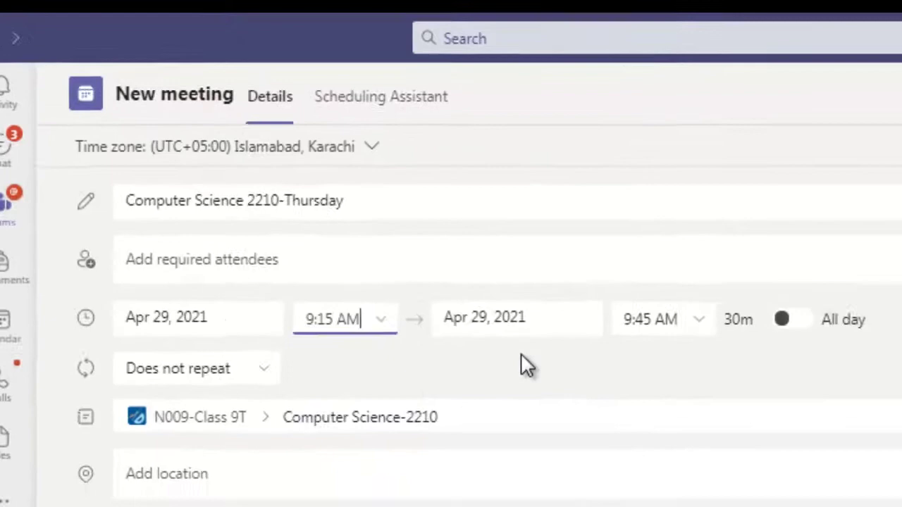
Step: Set the meeting's end time to 9:50 AM
left_click(746, 346)
double_click(746, 345)
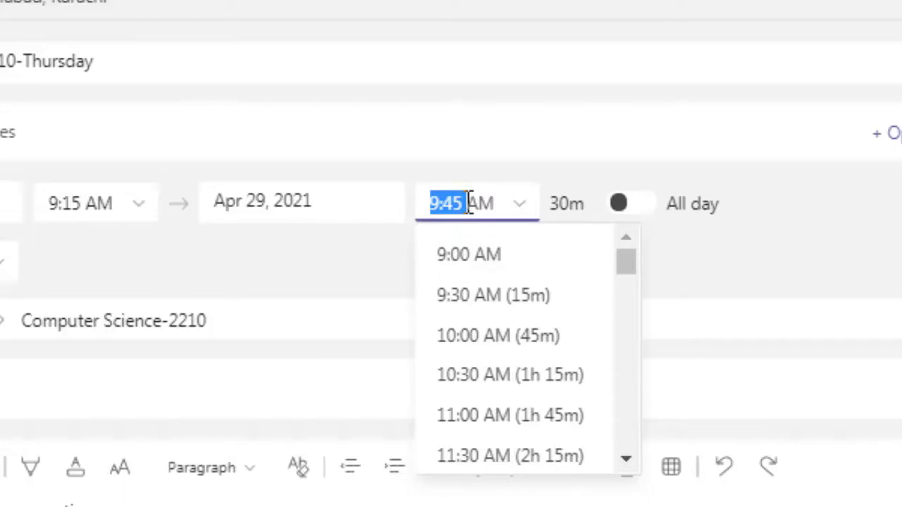
left_click(463, 203)
key("BackSpace")
key("BackSpace")
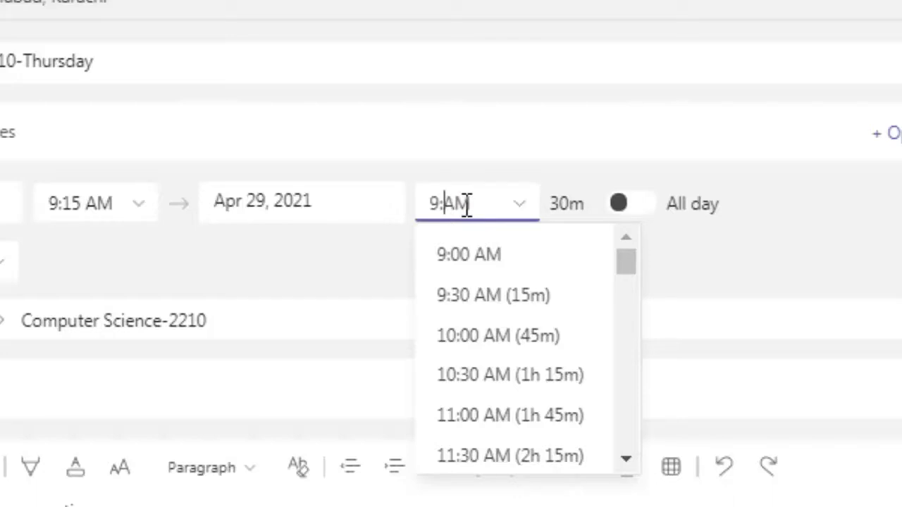
type("3")
key("BackSpace")
type("55")
key("BackSpace")
type("0")
key("Return")
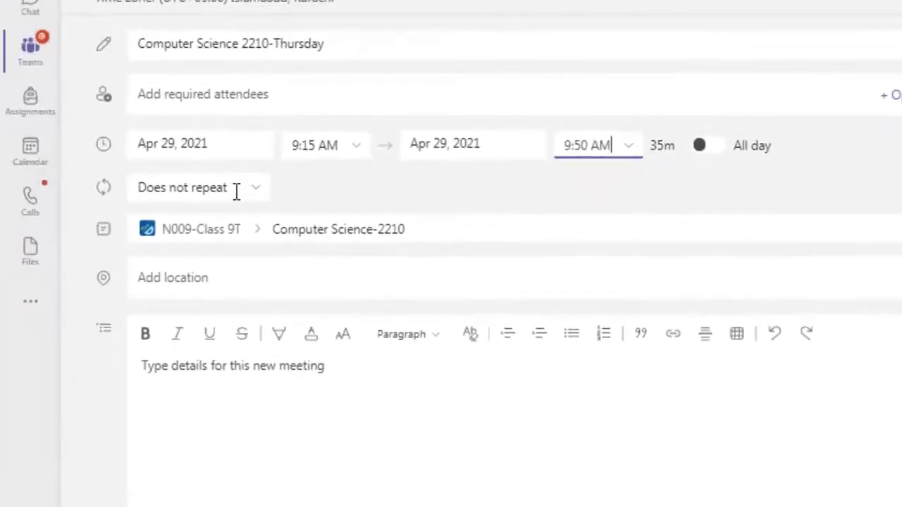
Step: Make the meeting repeat weekly on Thursday from Apr 29, 2021 and save the custom recurrence with no end date
left_click(253, 191)
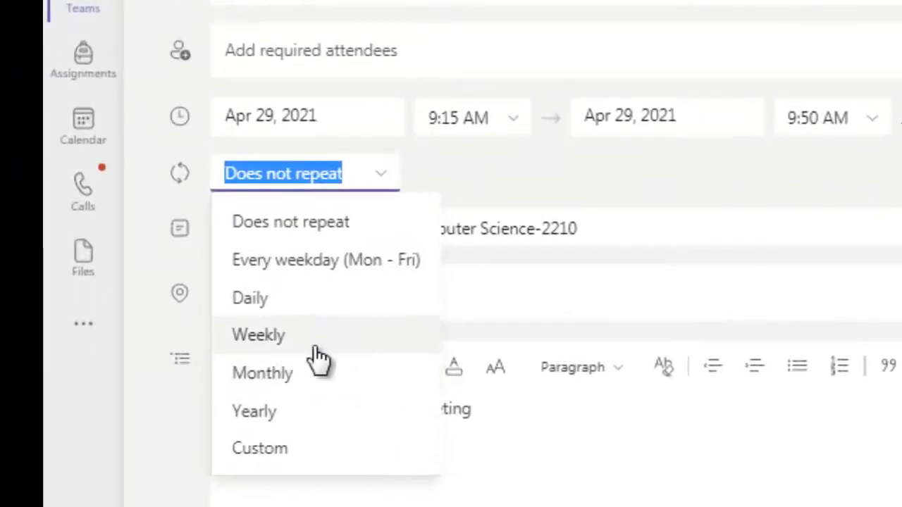
left_click(273, 341)
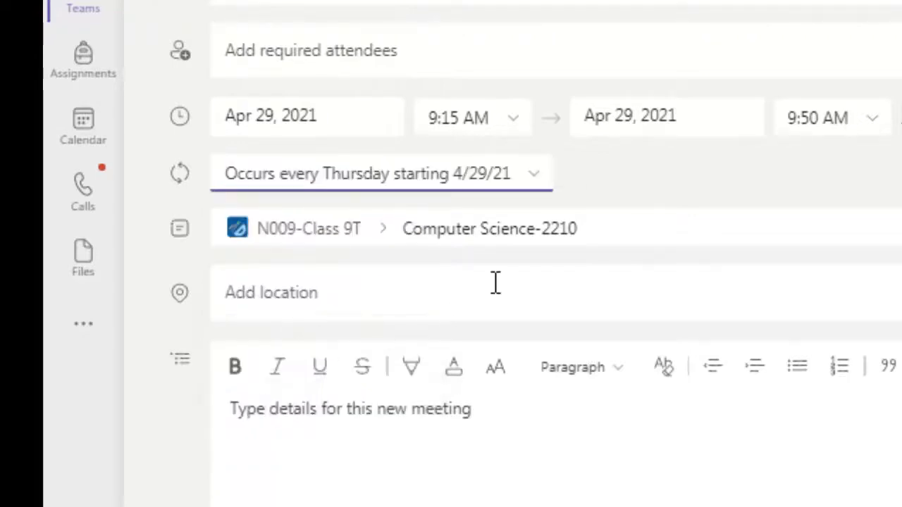
left_click(538, 183)
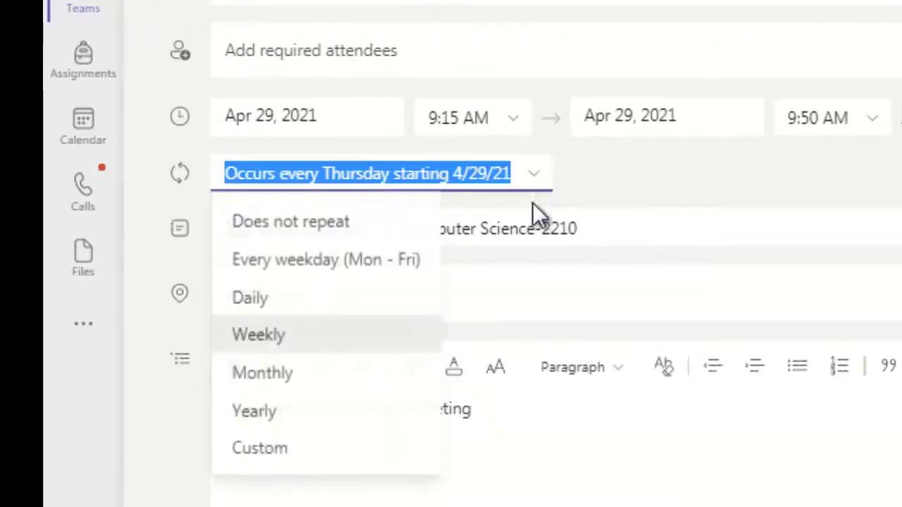
left_click(261, 448)
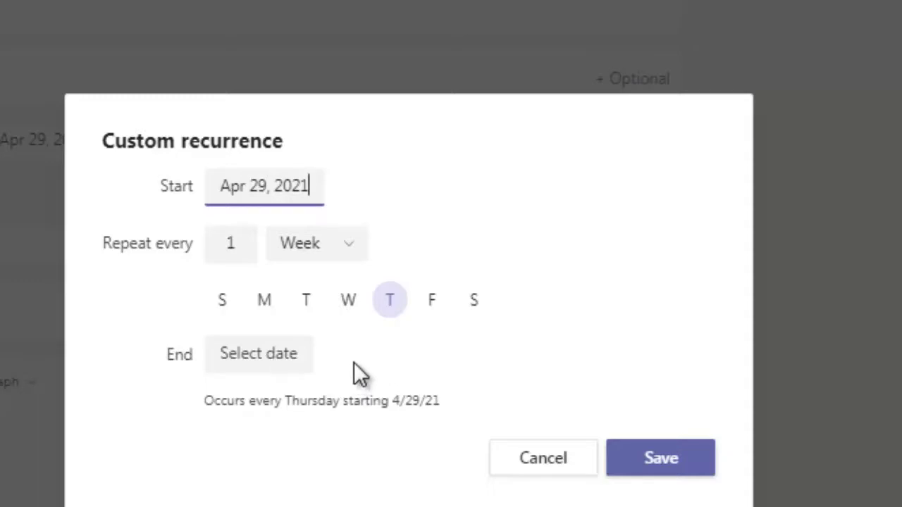
left_click(656, 458)
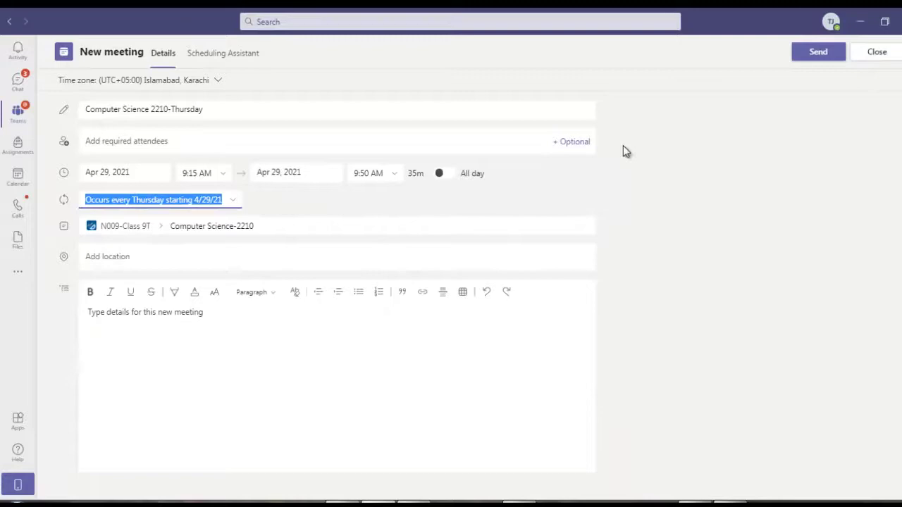
Step: Send the meeting invitation and check the Computer Science 2210-Thursday meeting in the channel's posts
left_click(824, 49)
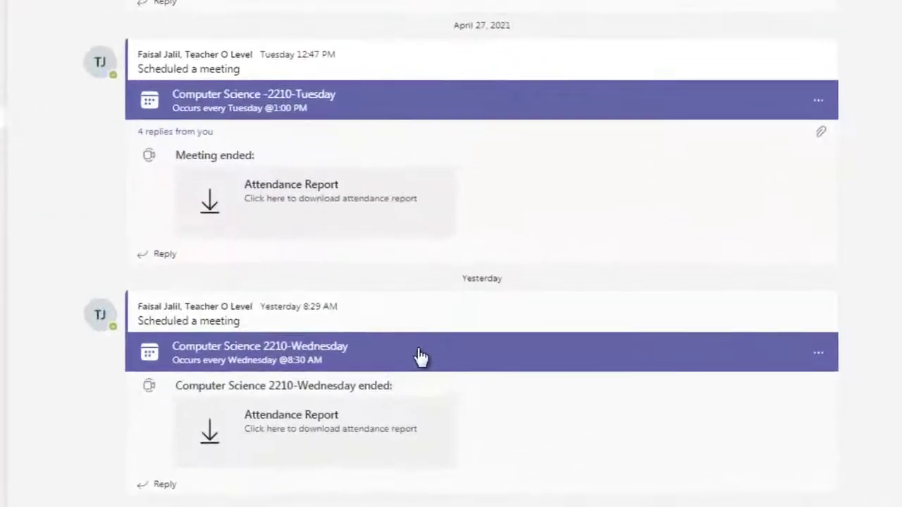
scroll(418, 356, "down", 2)
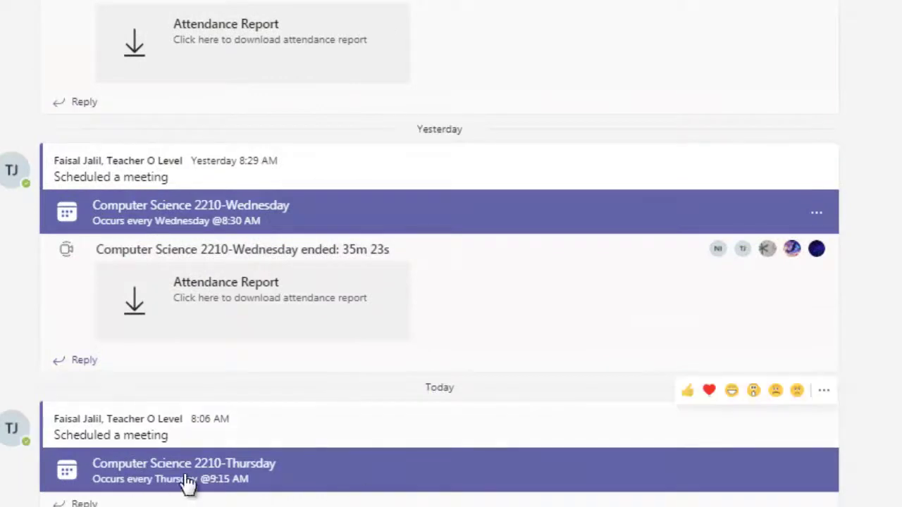
scroll(268, 476, "down", 1)
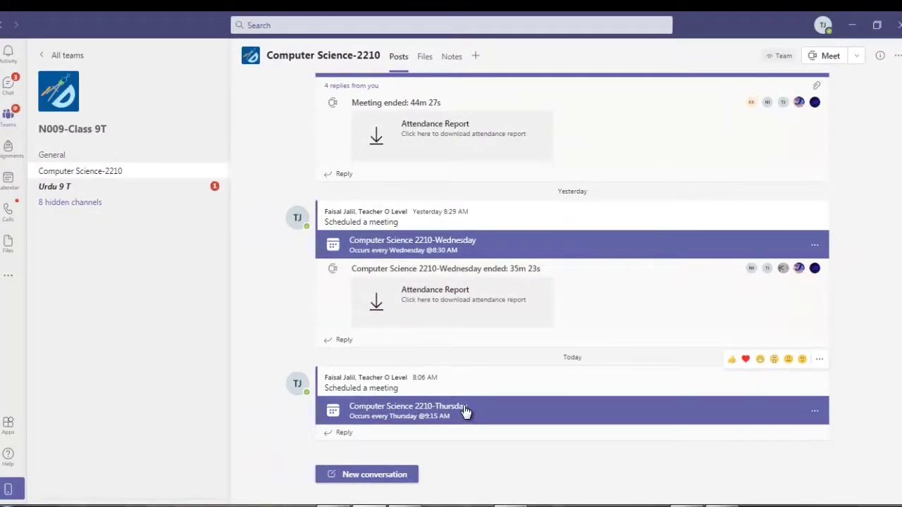
Step: In the Thursday meeting's options, allow only yourself to present, save the setting, and dismiss the error message in the meeting details
left_click(516, 416)
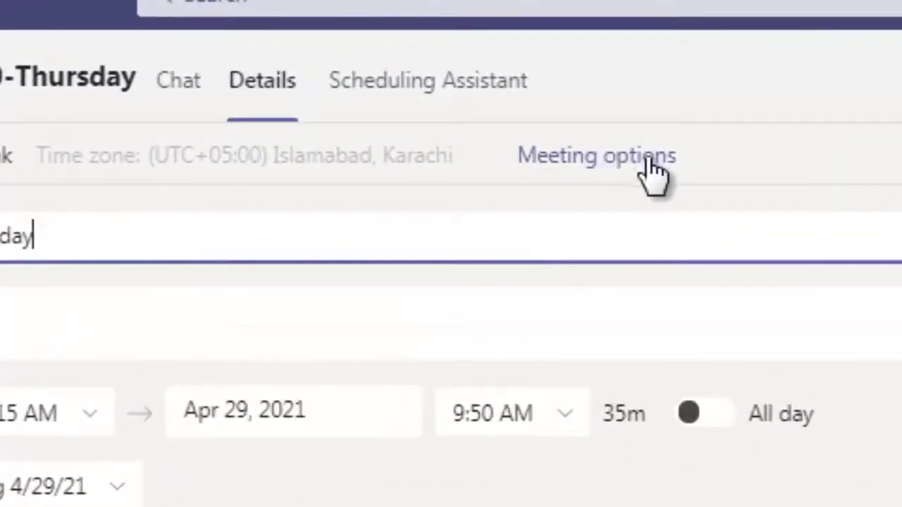
left_click(584, 154)
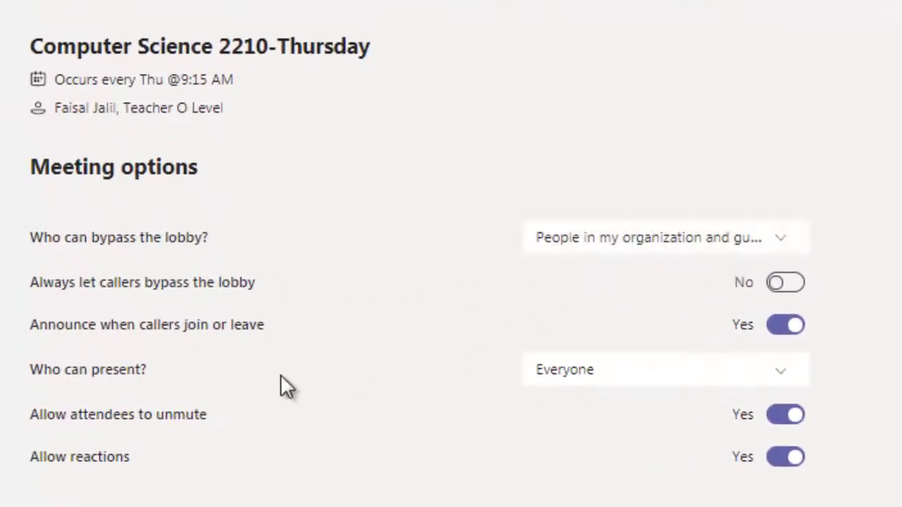
left_click(579, 380)
left_click(575, 492)
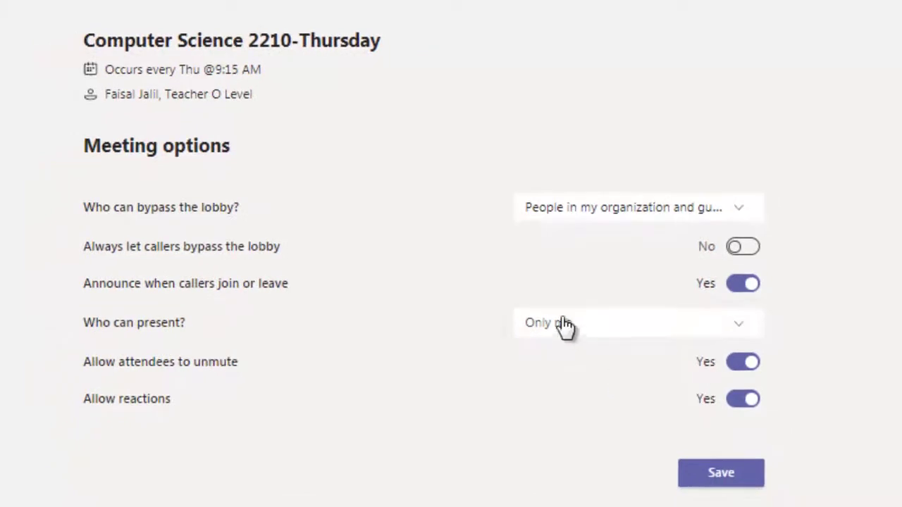
left_click(739, 497)
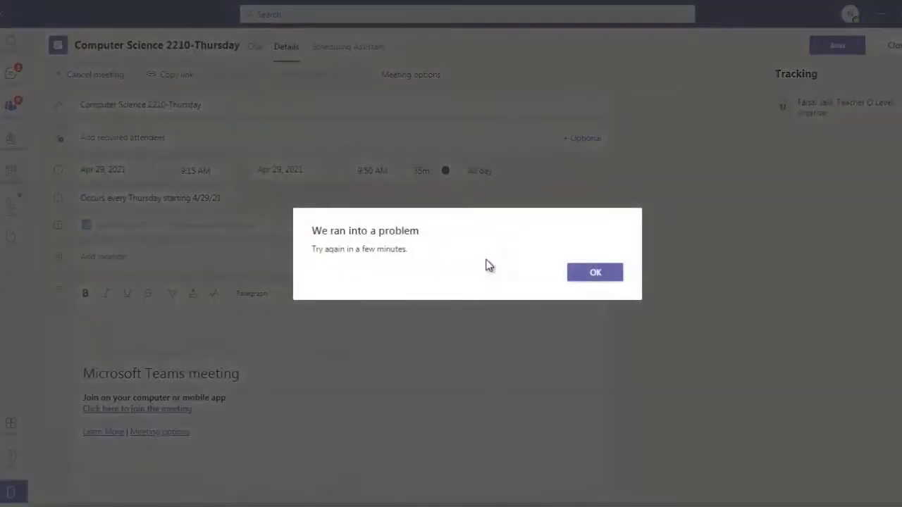
left_click(582, 274)
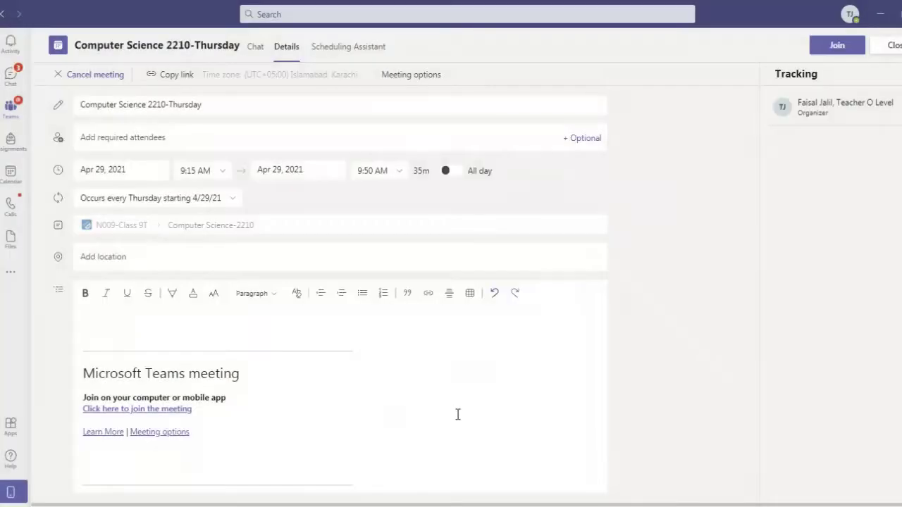